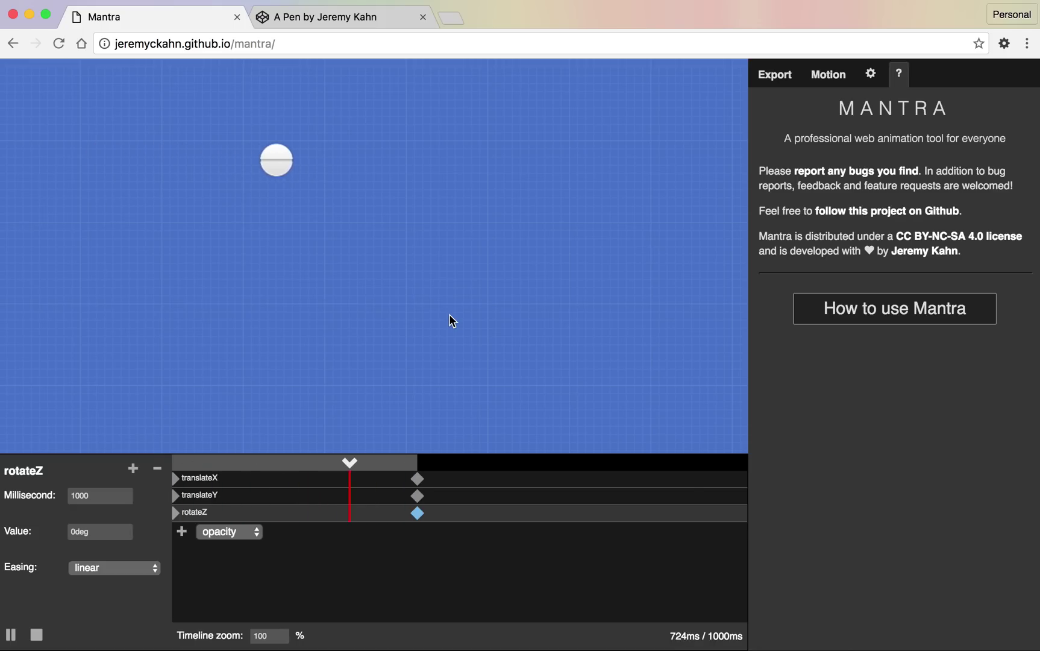
Step: Open the how-to-use Mantra guide, scroll it, and close it
{"action": "left_click", "coordinate": [829, 321]}
{"action": "scroll", "coordinate": [641, 273], "scroll_direction": "up", "scroll_amount": 10}
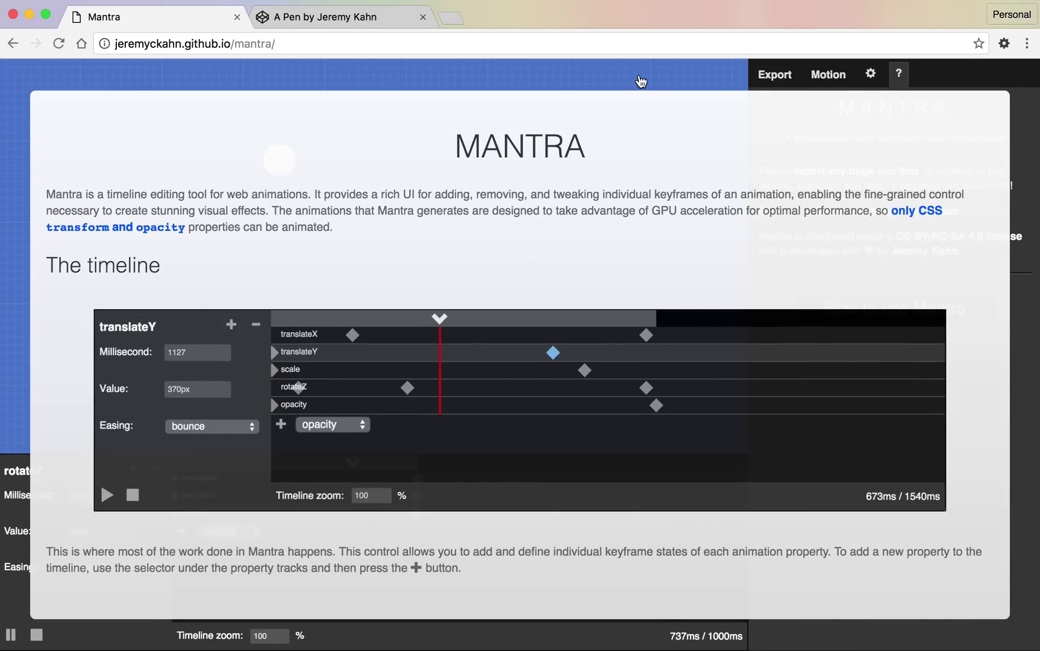
{"action": "left_click", "coordinate": [641, 81]}
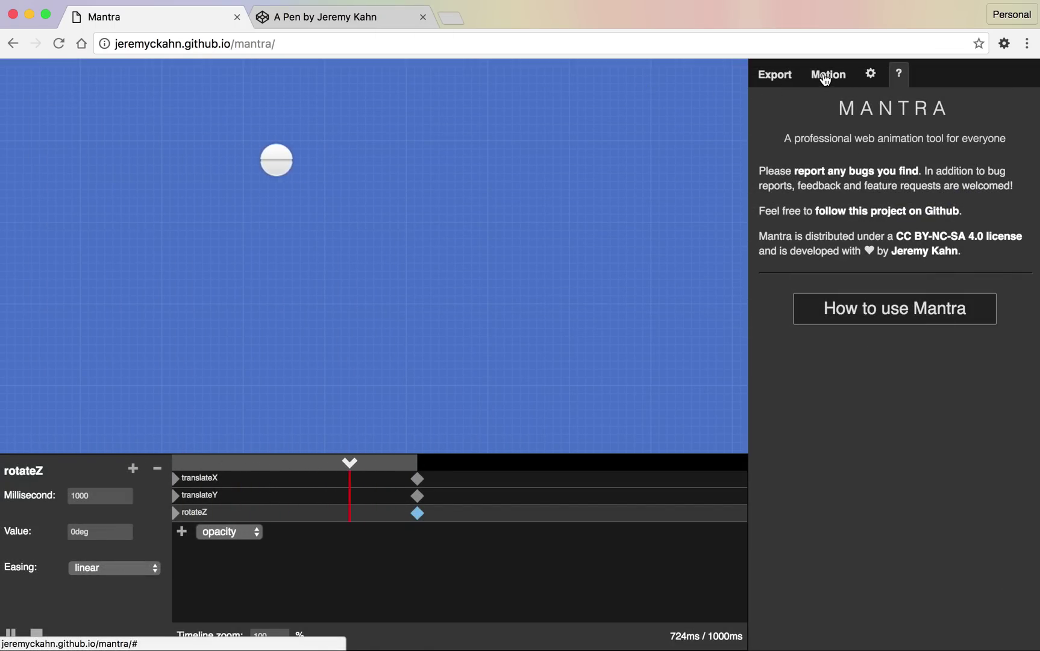
Step: Show the Motion settings and preview onion skin ghosts, then turn them back off
{"action": "left_click", "coordinate": [824, 80]}
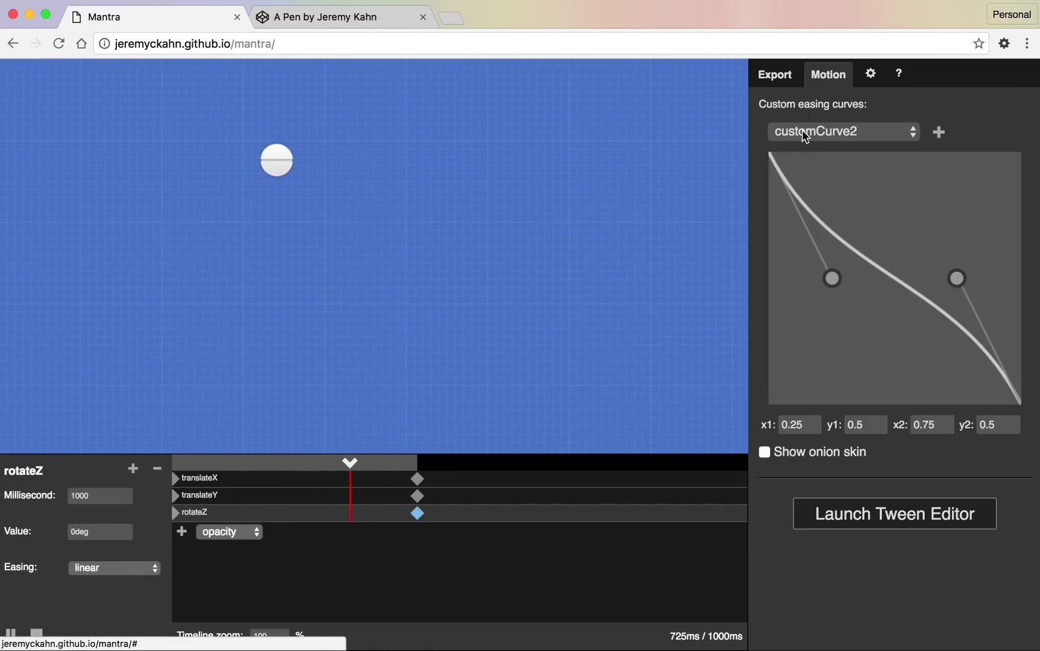
{"action": "left_click", "coordinate": [778, 458]}
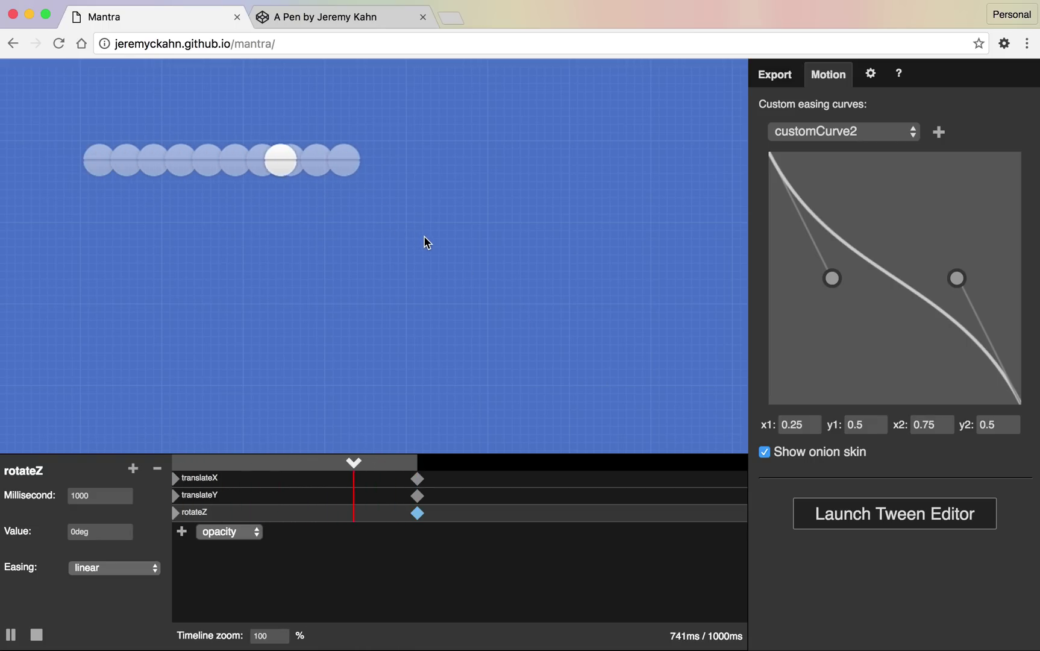
{"action": "key", "text": "space"}
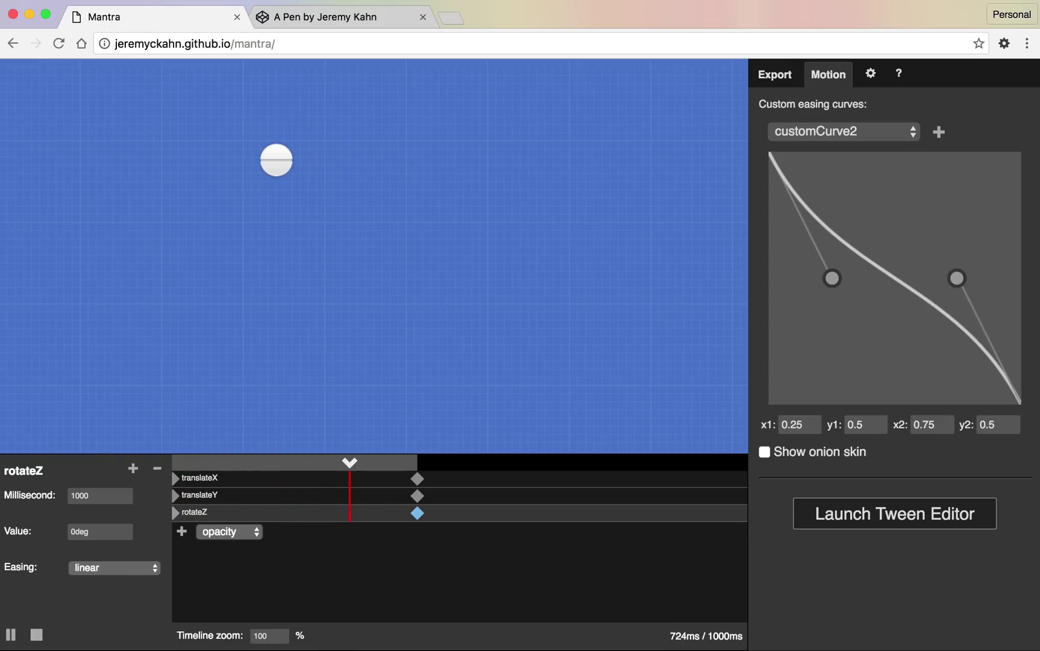
{"action": "key", "text": "space"}
{"action": "key", "text": "space"}
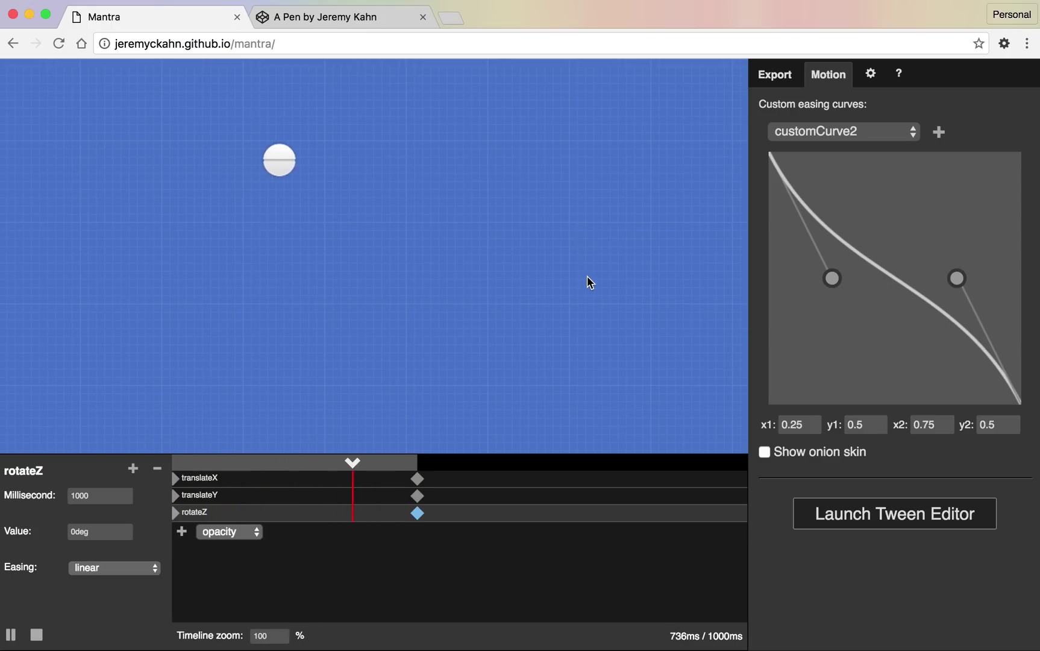
Step: In the Tween Editor, reset the motion path to a straight line and show keyframe values
{"action": "left_click", "coordinate": [813, 513]}
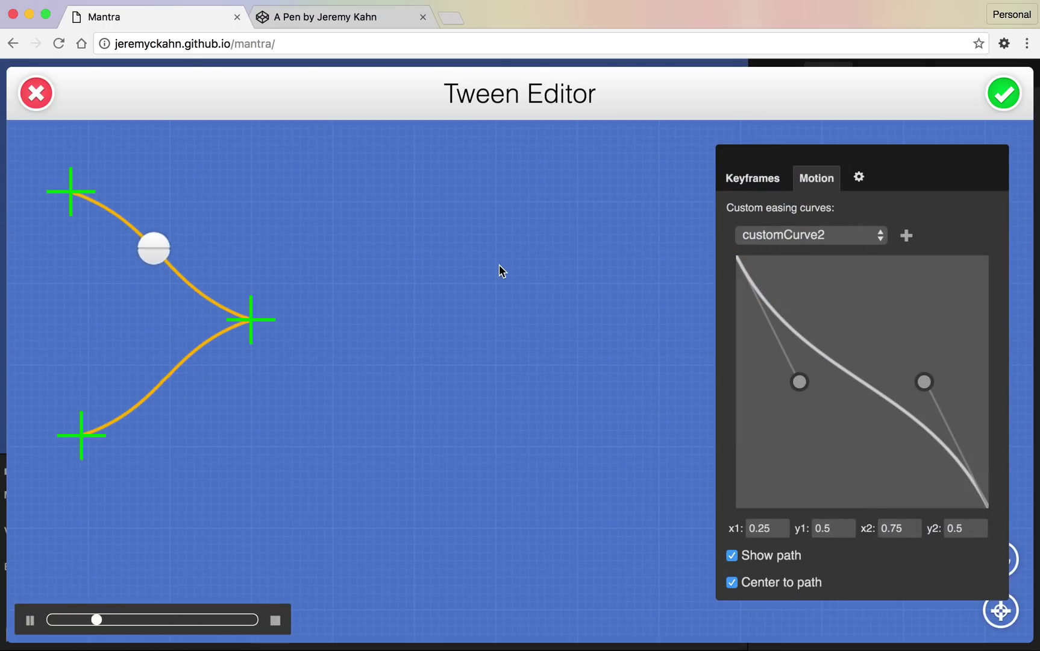
{"action": "left_click", "coordinate": [1018, 564]}
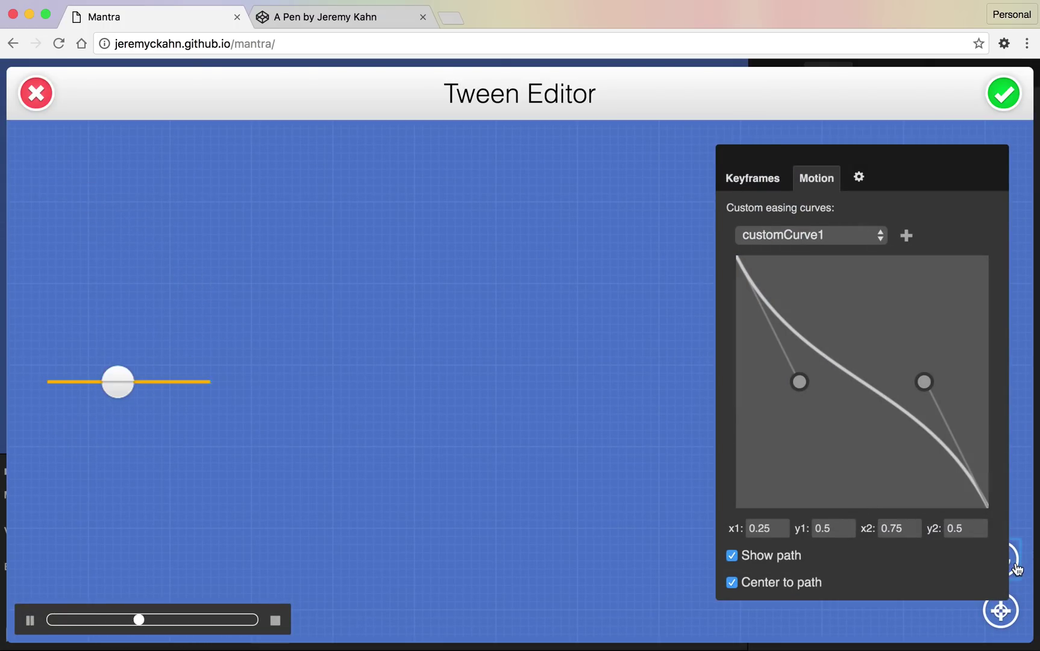
{"action": "left_click", "coordinate": [760, 178]}
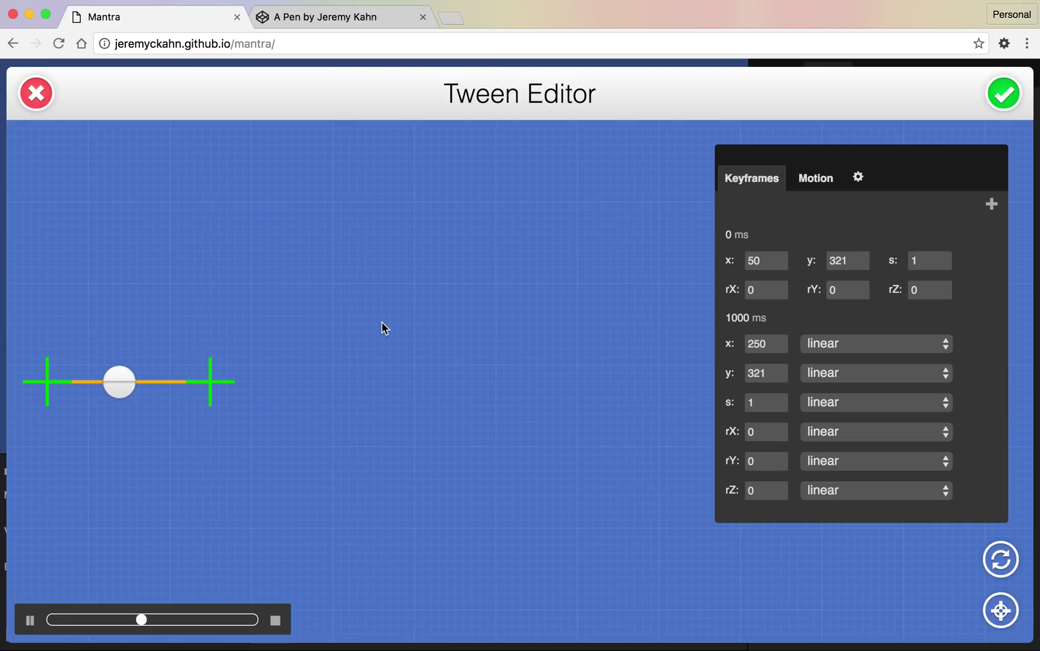
Step: Move the start keyframe to x 113, y 44 and the end keyframe to x 314, y 181
{"action": "mouse_move", "coordinate": [46, 381]}
{"action": "left_mouse_down"}
{"action": "mouse_move", "coordinate": [64, 369]}
{"action": "mouse_move", "coordinate": [153, 197]}
{"action": "left_mouse_up"}
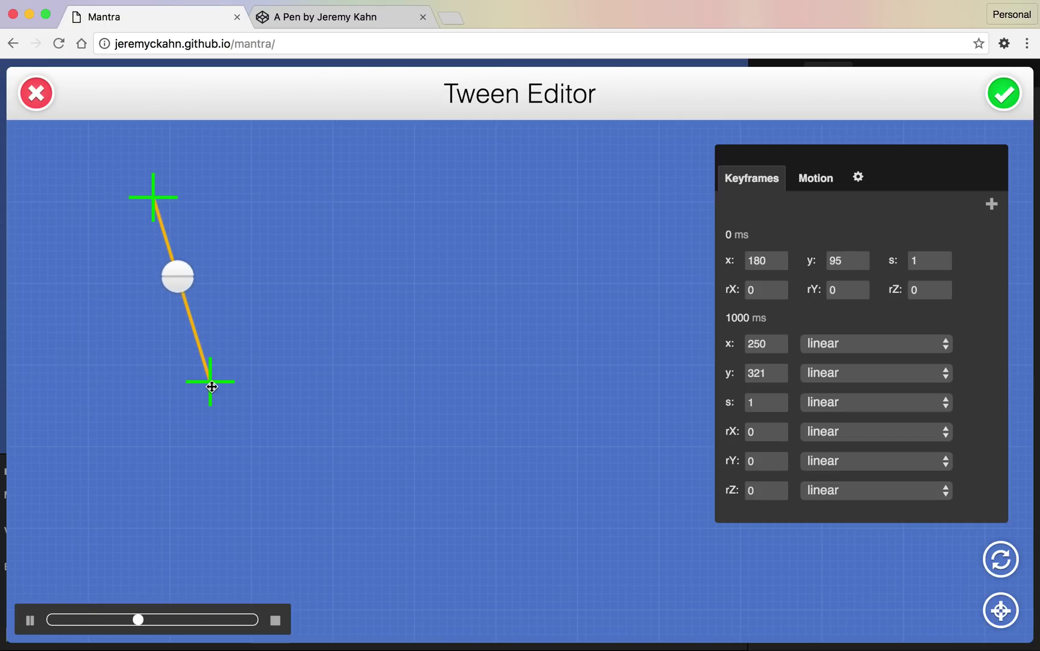
{"action": "left_click_drag", "start_coordinate": [217, 379], "coordinate": [339, 271]}
{"action": "left_click_drag", "start_coordinate": [156, 221], "coordinate": [101, 180]}
{"action": "left_click_drag", "start_coordinate": [327, 270], "coordinate": [258, 263]}
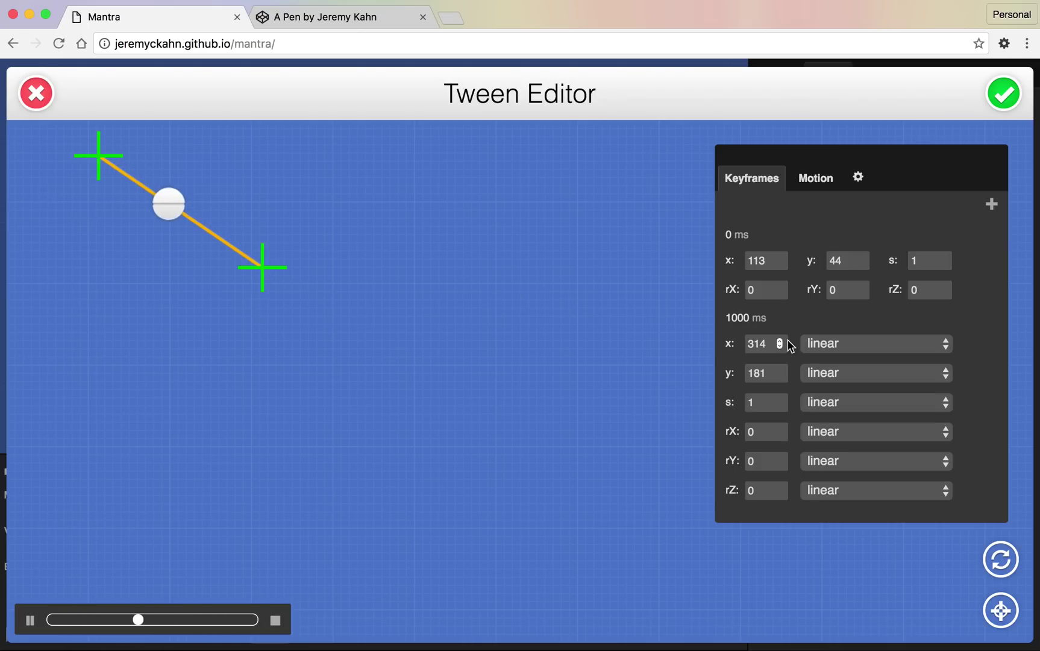
{"action": "left_click", "coordinate": [829, 344]}
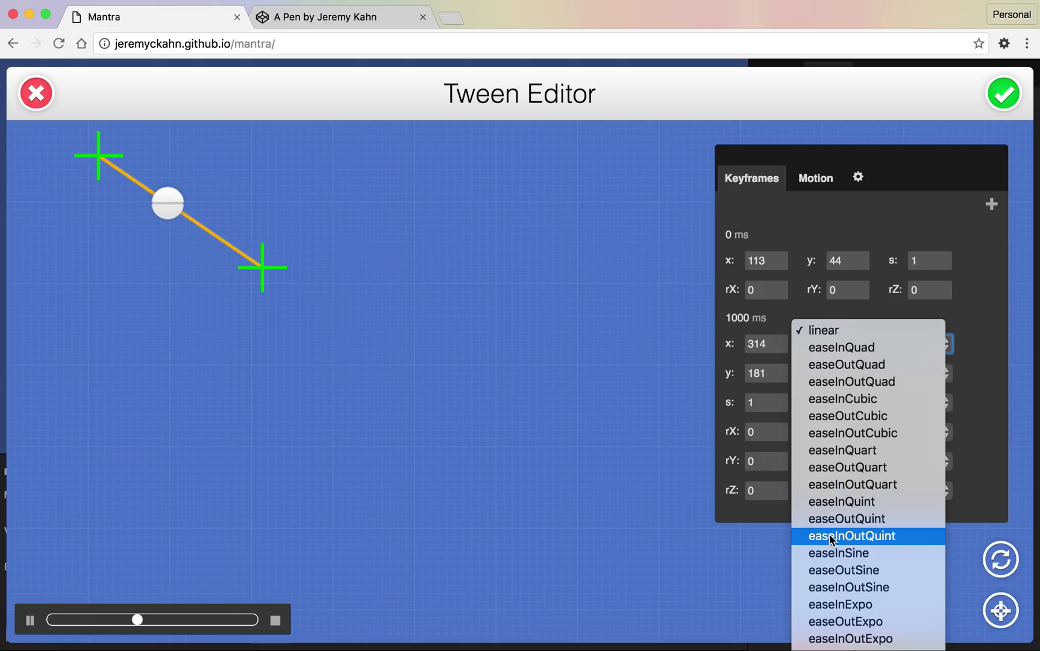
Step: Ease x with customCurve1, add a 2000 ms keyframe, shape a chevron path, and apply it
{"action": "left_click", "coordinate": [855, 641]}
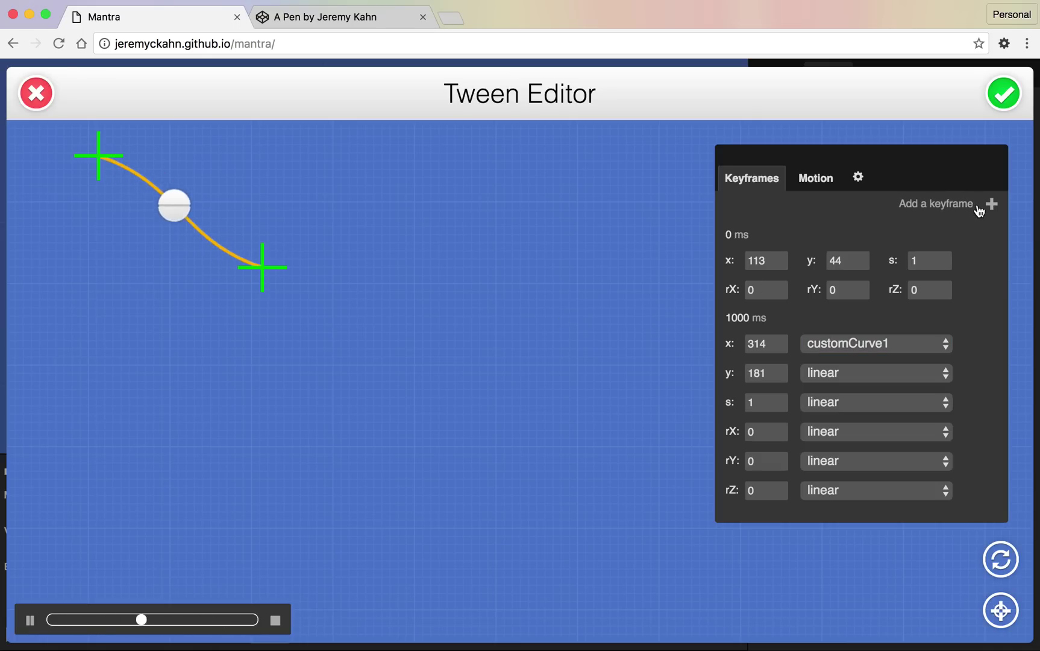
{"action": "left_click", "coordinate": [988, 208]}
{"action": "mouse_move", "coordinate": [429, 267]}
{"action": "left_mouse_down"}
{"action": "mouse_move", "coordinate": [413, 302]}
{"action": "mouse_move", "coordinate": [158, 390]}
{"action": "mouse_move", "coordinate": [92, 398]}
{"action": "left_mouse_up"}
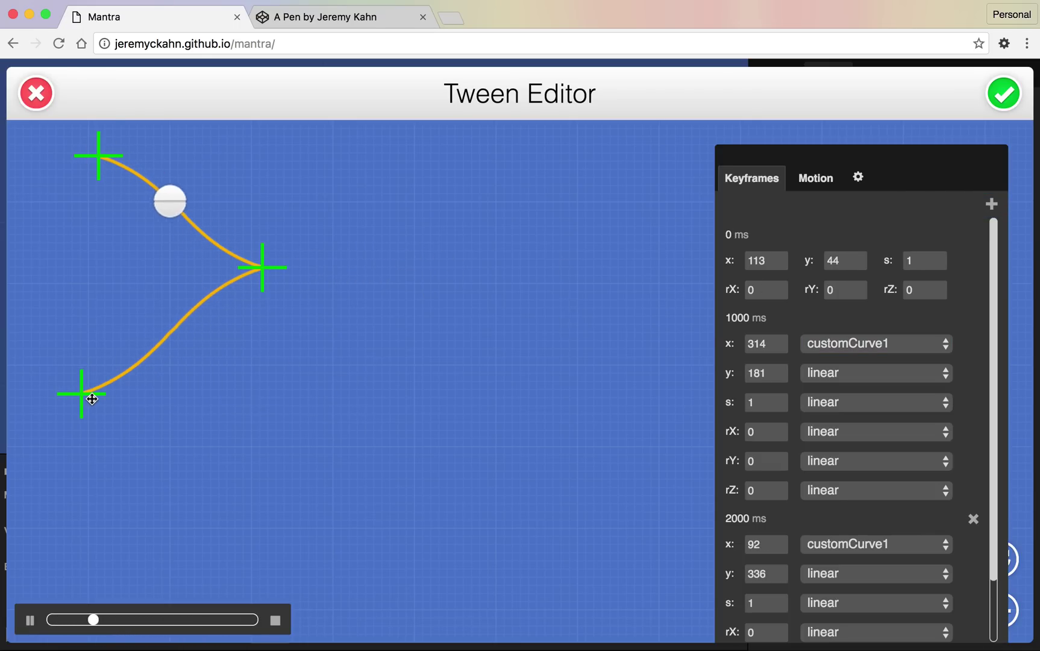
{"action": "left_click_drag", "start_coordinate": [250, 295], "coordinate": [263, 313]}
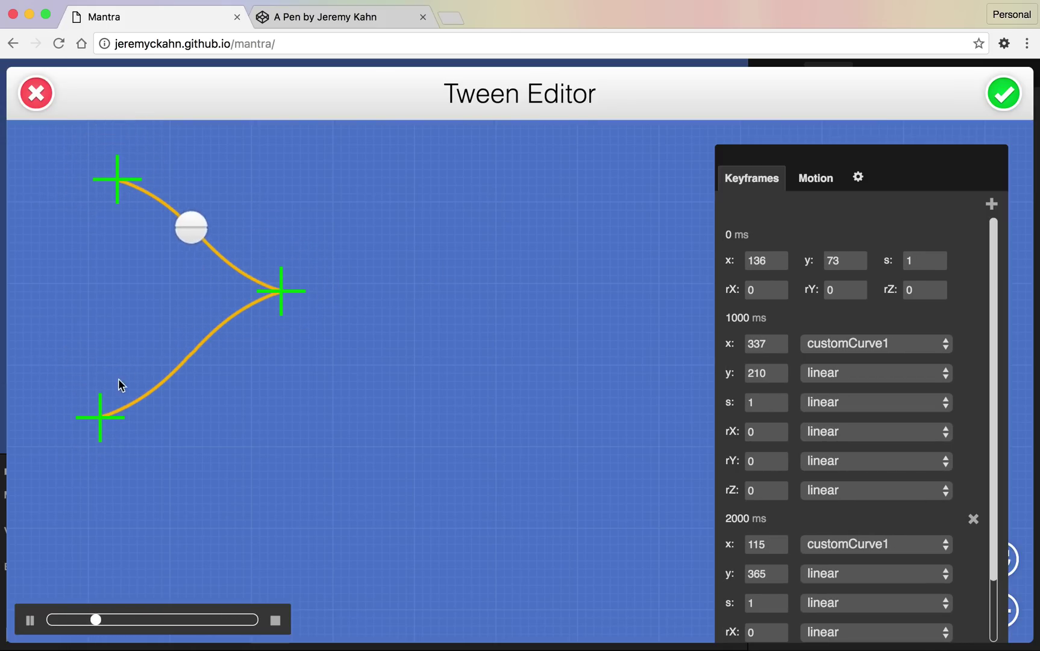
{"action": "left_click_drag", "start_coordinate": [108, 418], "coordinate": [132, 408]}
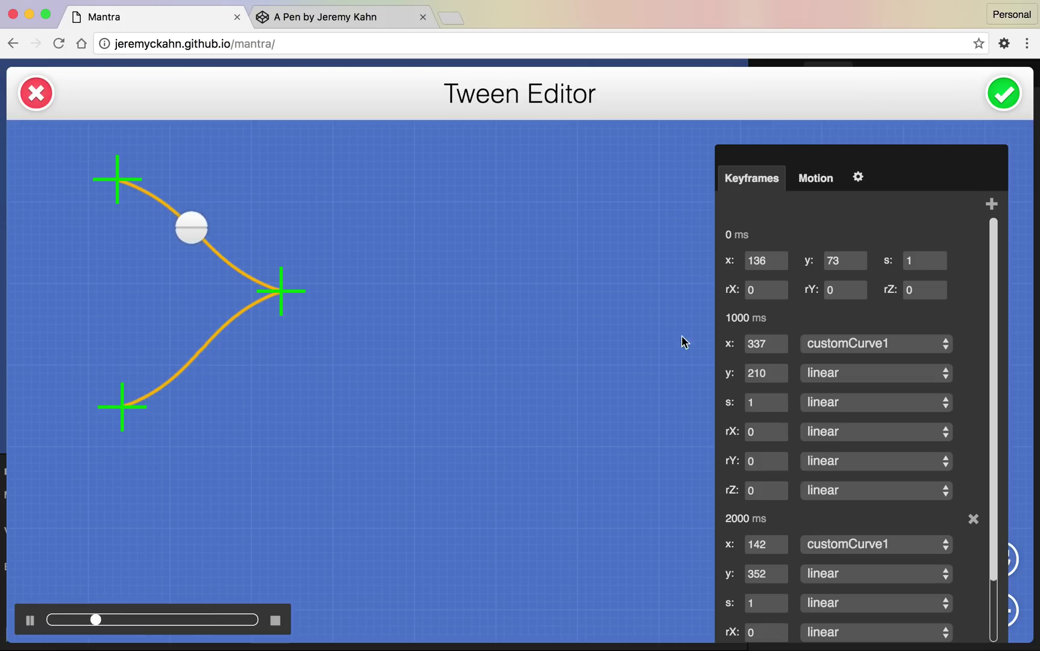
{"action": "left_click", "coordinate": [998, 99]}
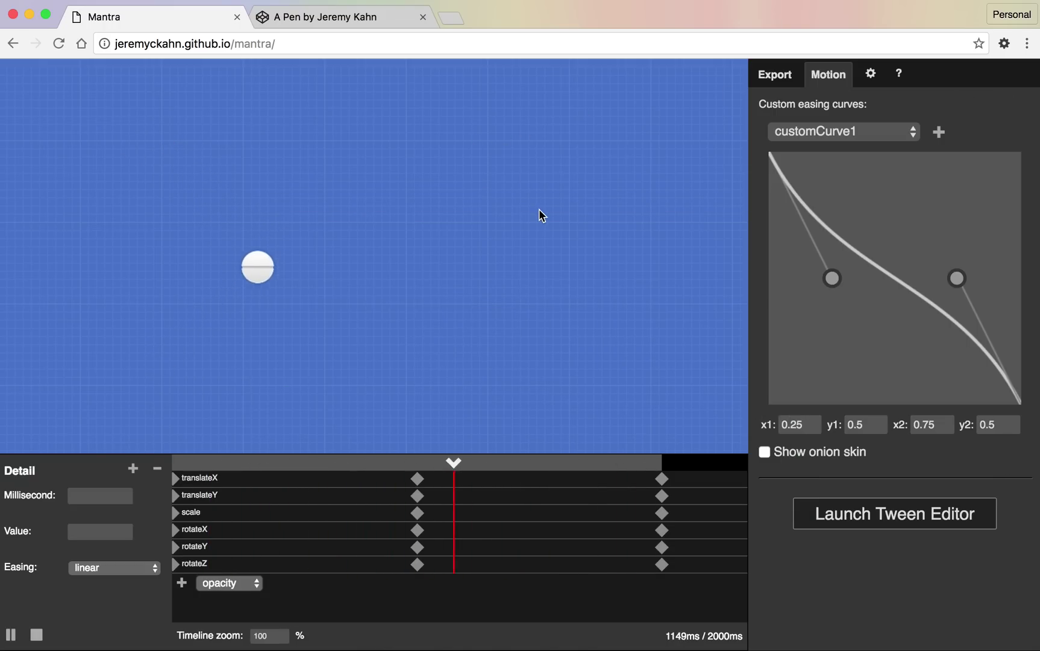
Step: Trace the path with onion skin and move the middle keyframes to 873 ms translateY and 1067 ms translateX
{"action": "left_click", "coordinate": [764, 451]}
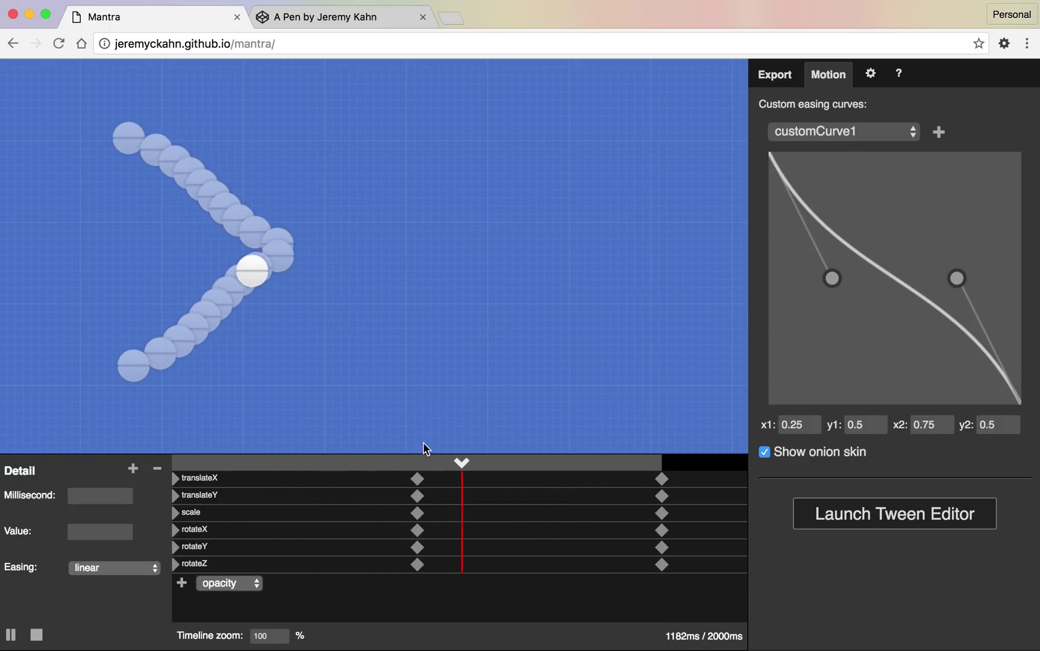
{"action": "mouse_move", "coordinate": [417, 477]}
{"action": "left_mouse_down"}
{"action": "mouse_move", "coordinate": [269, 497]}
{"action": "mouse_move", "coordinate": [395, 477]}
{"action": "mouse_move", "coordinate": [517, 486]}
{"action": "left_mouse_up"}
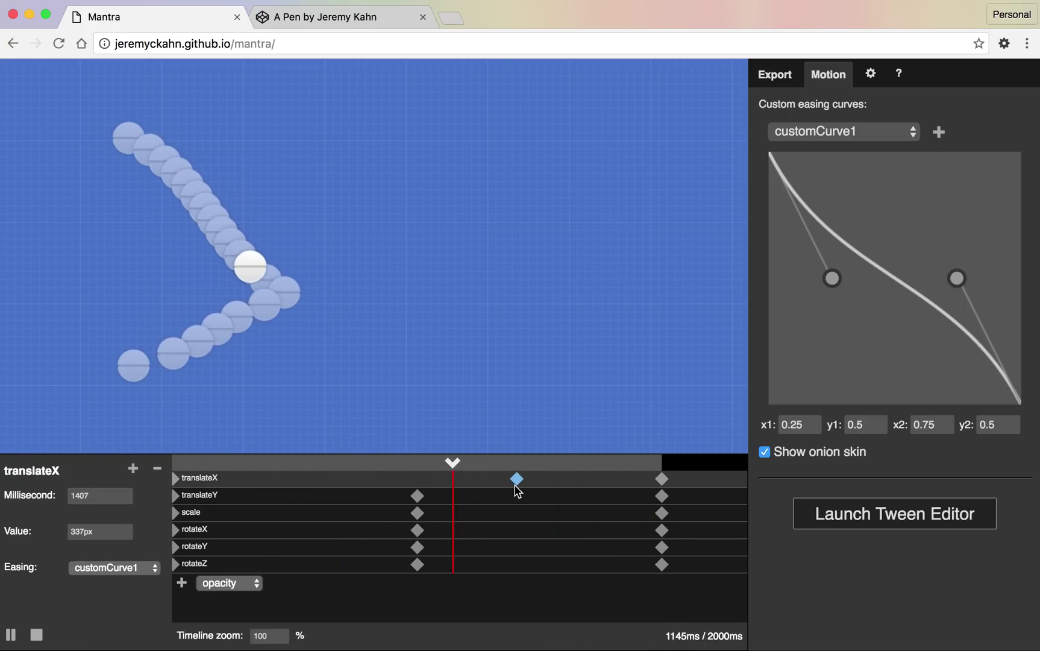
{"action": "mouse_move", "coordinate": [417, 497]}
{"action": "left_mouse_down"}
{"action": "mouse_move", "coordinate": [276, 495]}
{"action": "mouse_move", "coordinate": [398, 495]}
{"action": "left_mouse_up"}
{"action": "left_click_drag", "start_coordinate": [518, 477], "coordinate": [433, 478]}
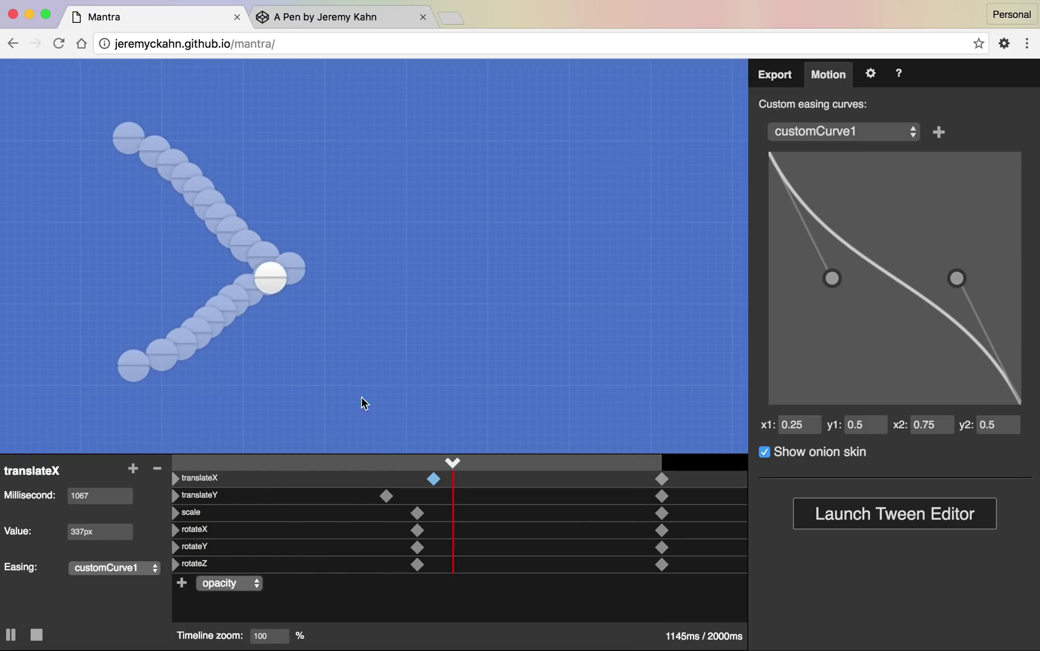
{"action": "left_click", "coordinate": [181, 582]}
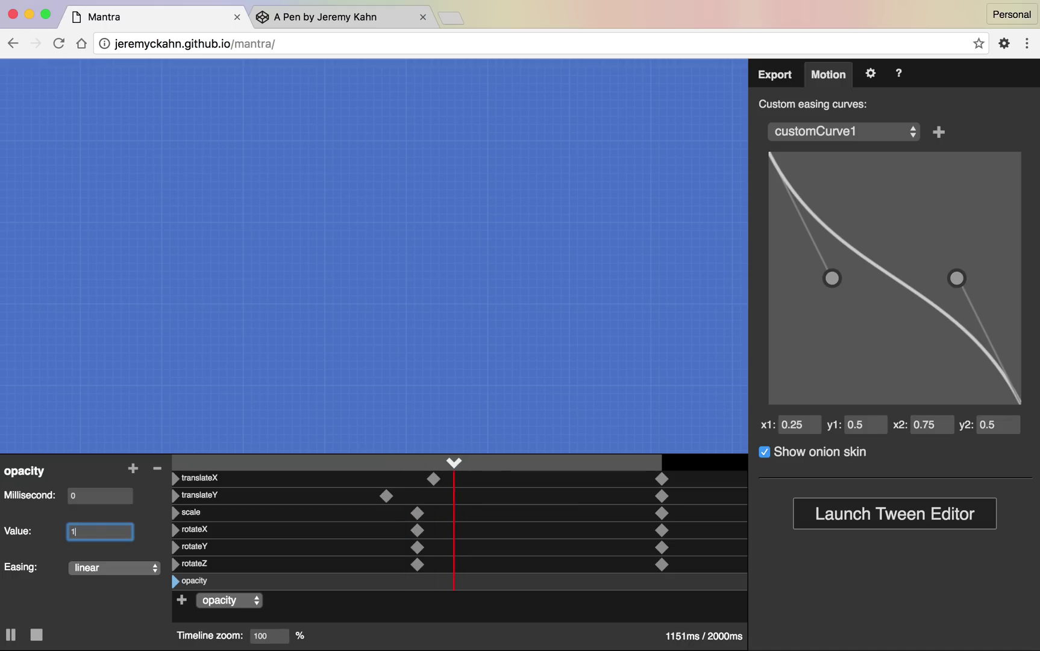
Step: Keep starting opacity at 1 and add a final opacity keyframe at about 1827 ms
{"action": "key", "text": "Return"}
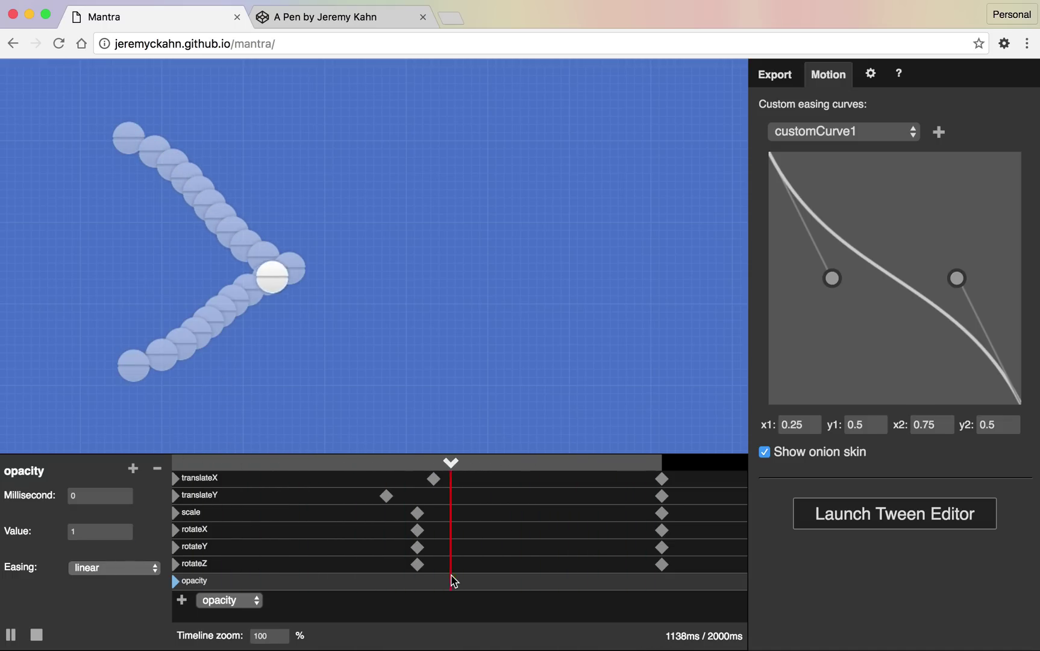
{"action": "left_click", "coordinate": [661, 582]}
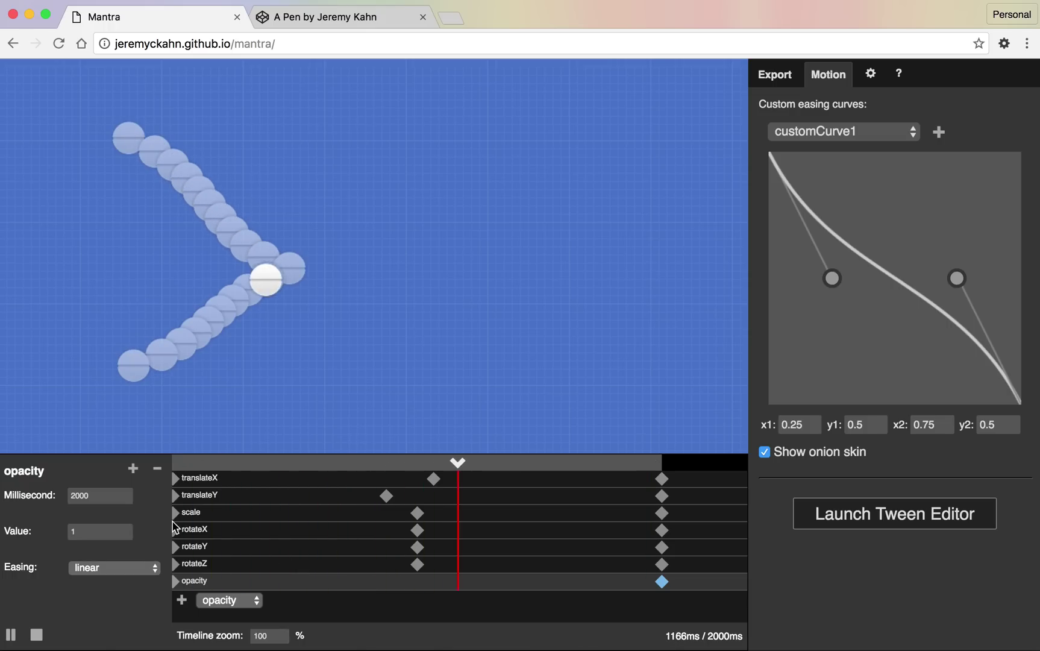
{"action": "mouse_move", "coordinate": [661, 582]}
{"action": "left_mouse_down"}
{"action": "mouse_move", "coordinate": [558, 582]}
{"action": "mouse_move", "coordinate": [619, 584]}
{"action": "left_mouse_up"}
Step: Add an opacity keyframe at about 990 ms with value 0
{"action": "left_click", "coordinate": [133, 468]}
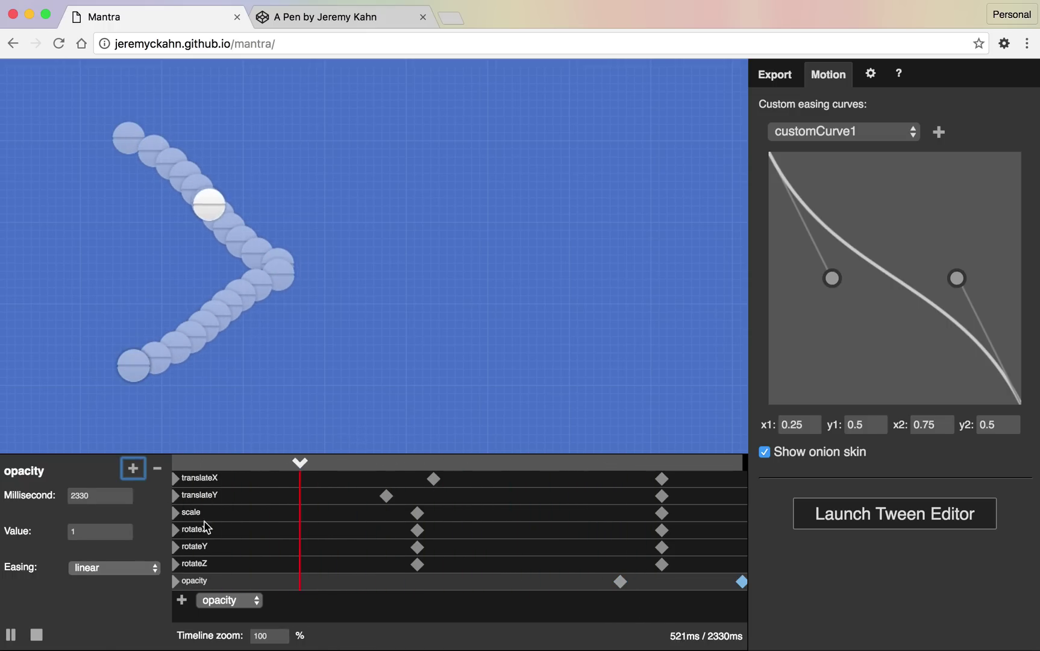
{"action": "left_click_drag", "start_coordinate": [740, 581], "coordinate": [414, 581]}
{"action": "double_click", "coordinate": [98, 536]}
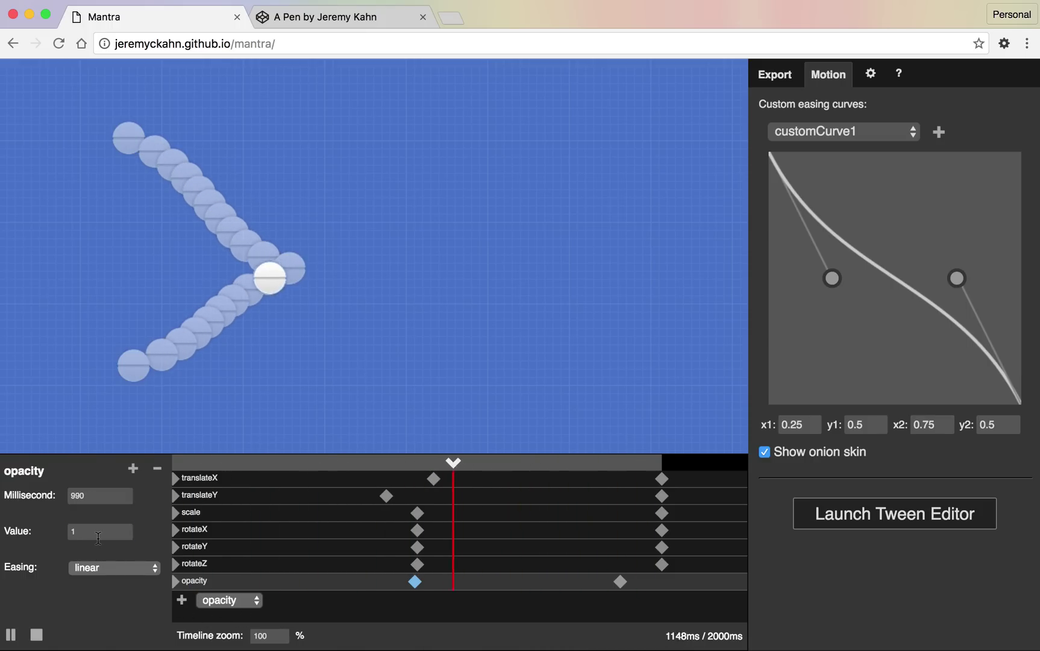
{"action": "type", "text": "0"}
{"action": "key", "text": "Return"}
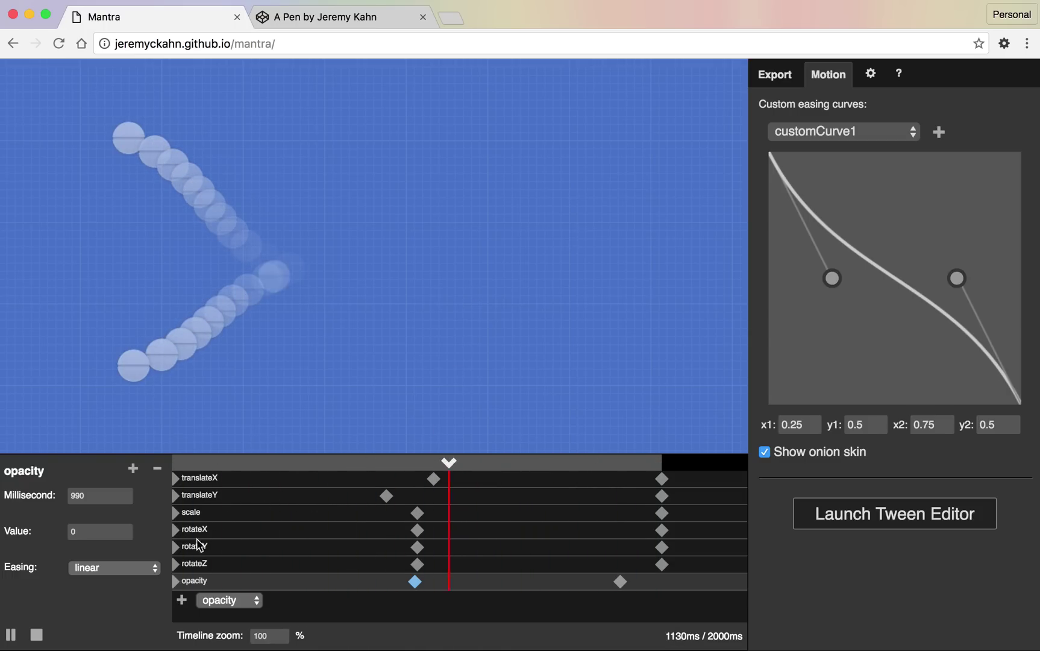
{"action": "left_click", "coordinate": [422, 547]}
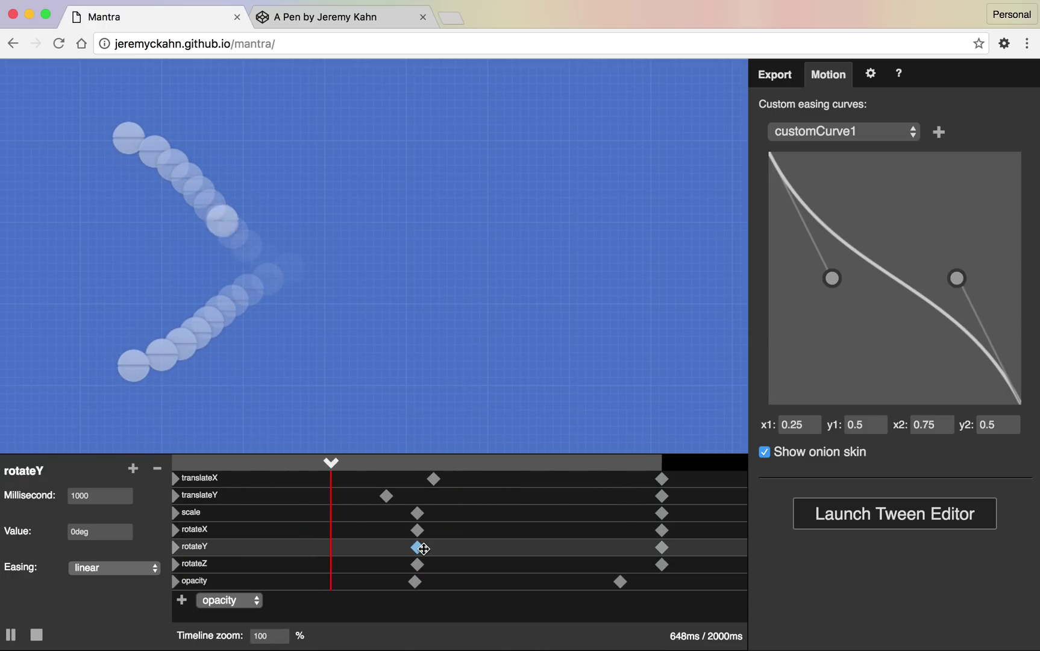
Step: Set the 1000 ms rotateY to 720deg and reshape customCurve1 to x1 0.46, y1 0.1
{"action": "left_click", "coordinate": [82, 531]}
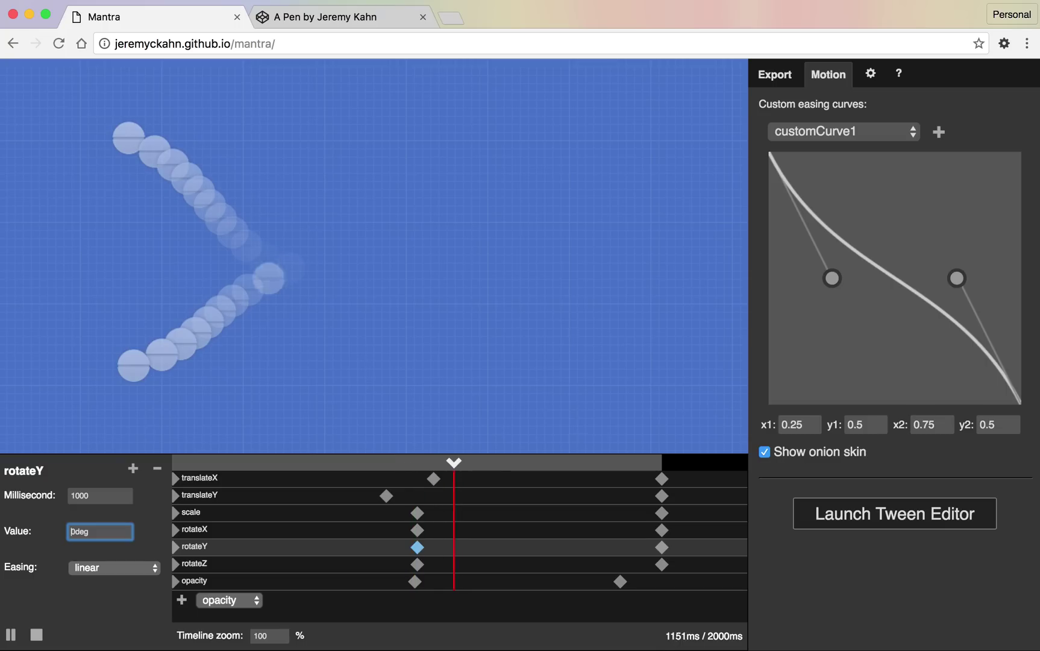
{"action": "type", "text": "72"}
{"action": "key", "text": "Return"}
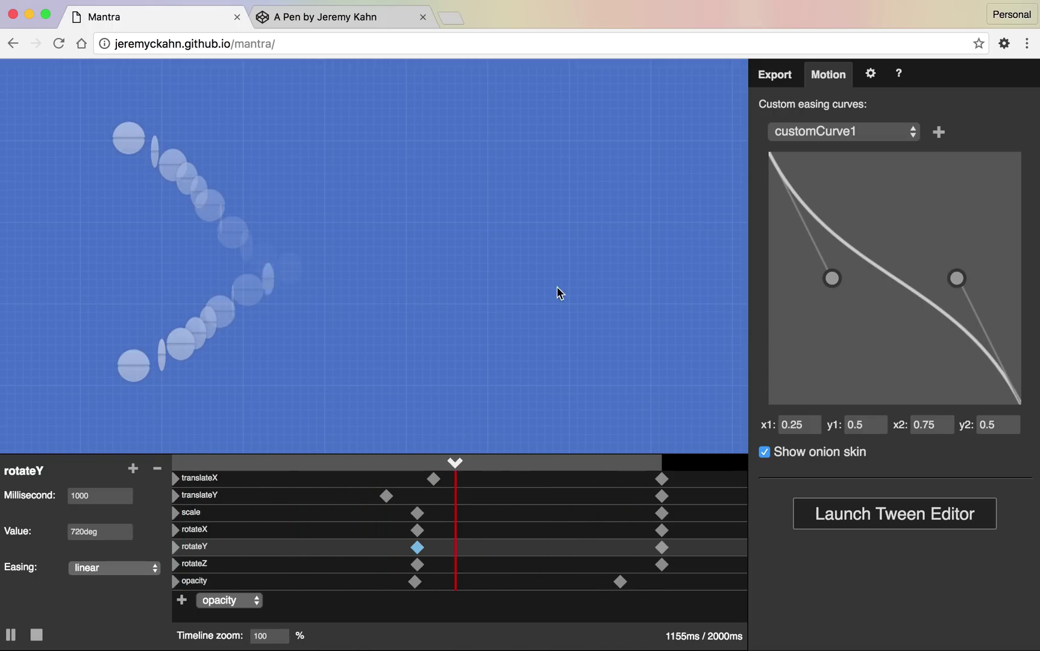
{"action": "mouse_move", "coordinate": [833, 280]}
{"action": "left_mouse_down"}
{"action": "mouse_move", "coordinate": [784, 332]}
{"action": "mouse_move", "coordinate": [854, 337]}
{"action": "mouse_move", "coordinate": [917, 273]}
{"action": "mouse_move", "coordinate": [957, 184]}
{"action": "mouse_move", "coordinate": [884, 179]}
{"action": "left_mouse_up"}
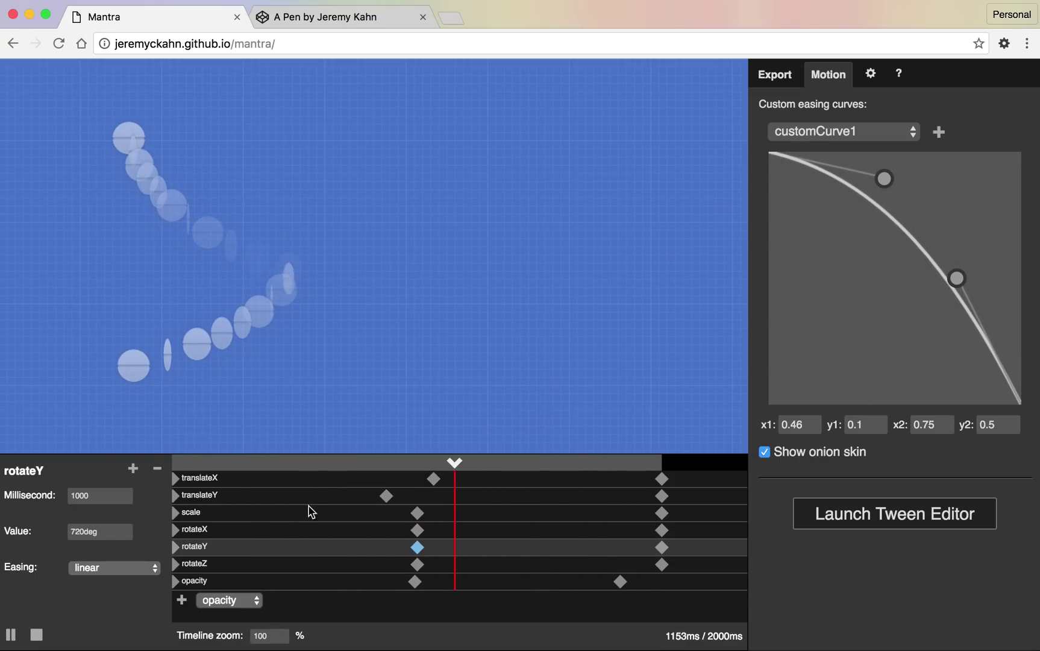
{"action": "left_click", "coordinate": [415, 582]}
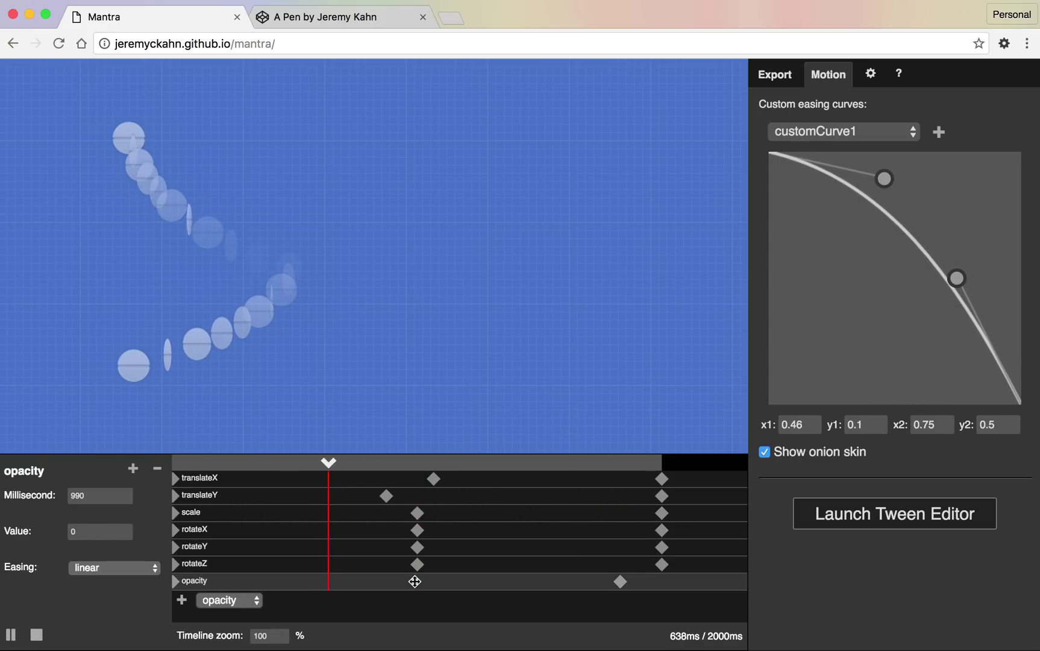
Step: Change the 990 ms opacity keyframe value to 0.5
{"action": "left_click", "coordinate": [89, 530]}
{"action": "type", "text": ".5"}
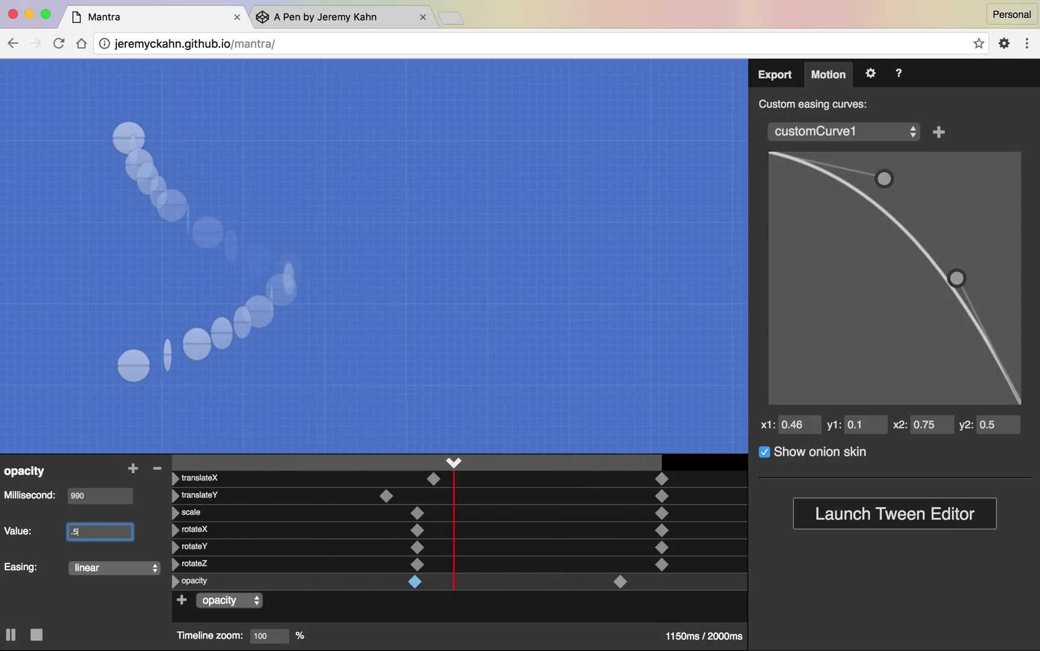
{"action": "key", "text": "Return"}
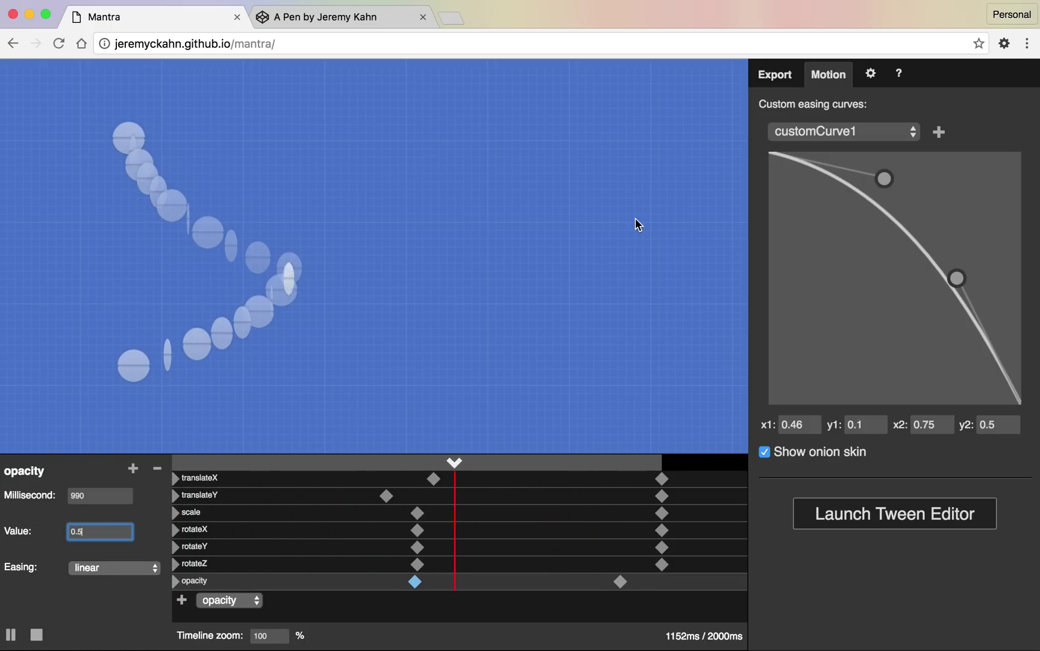
{"action": "left_click", "coordinate": [496, 224]}
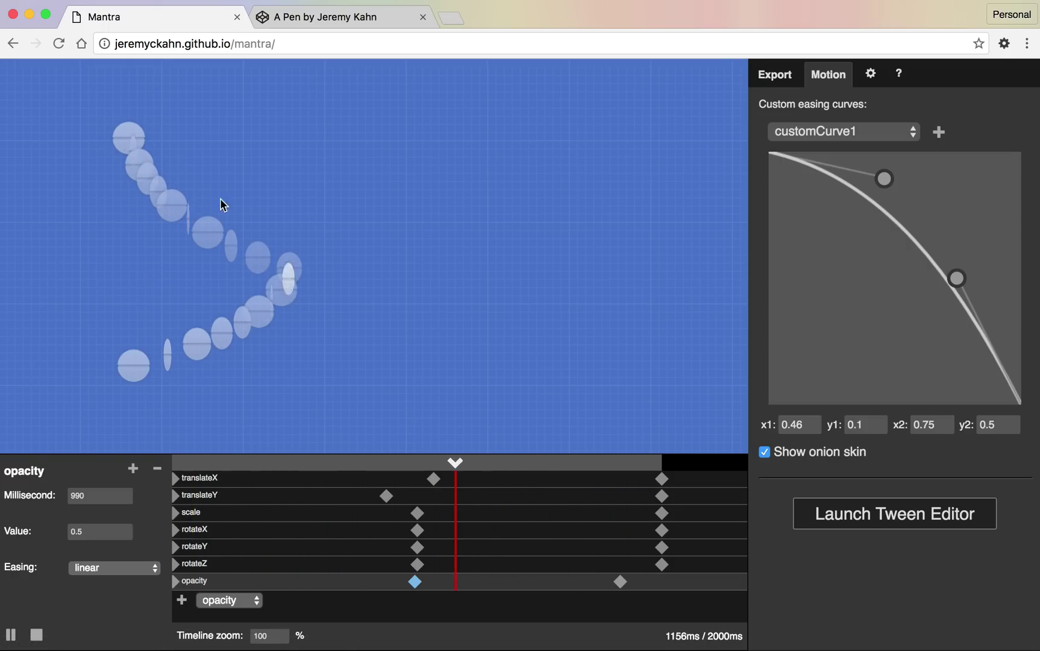
{"action": "left_click", "coordinate": [766, 78]}
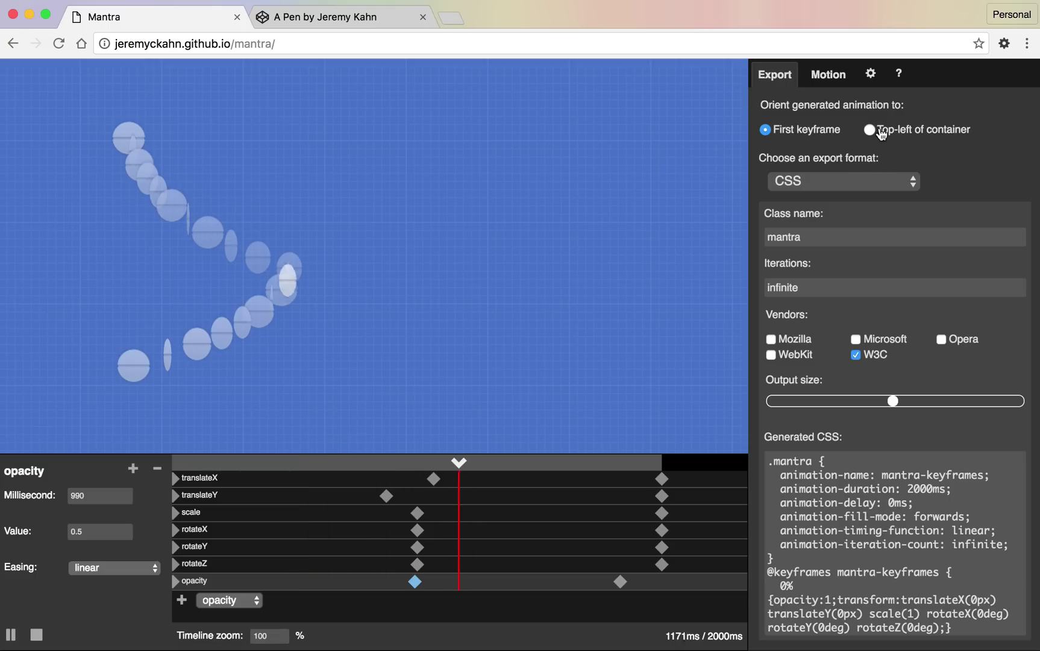
Step: Select all the generated CSS and copy it to the clipboard
{"action": "double_click", "coordinate": [897, 527]}
{"action": "key", "text": "super+a"}
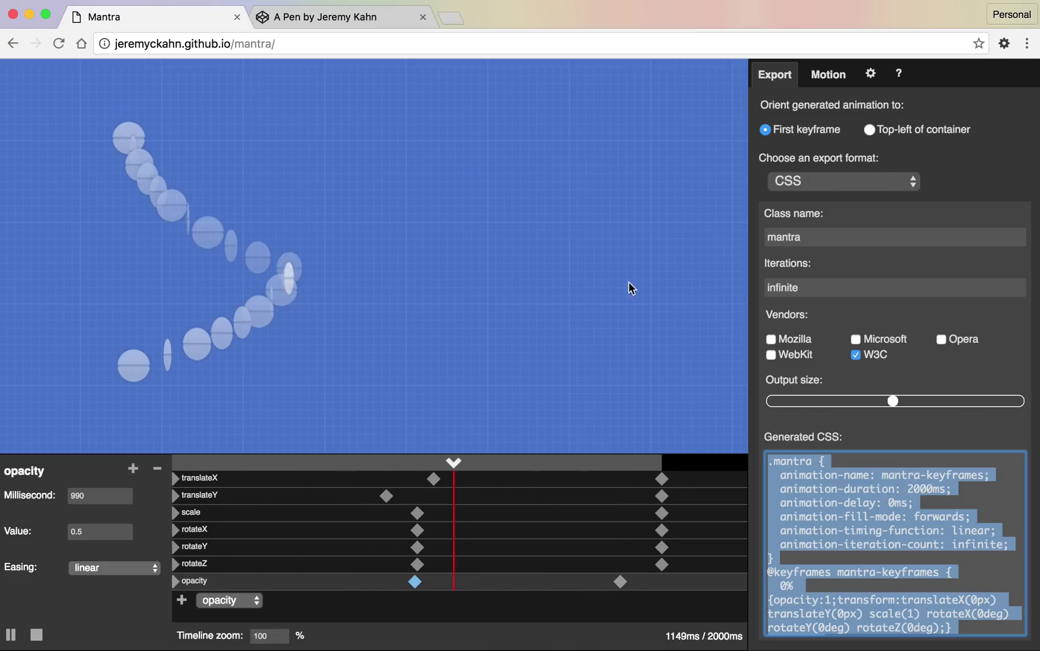
Step: Paste the copied Mantra CSS into the CodePen pen's CSS panel, then return to Mantra
{"action": "left_click", "coordinate": [322, 17]}
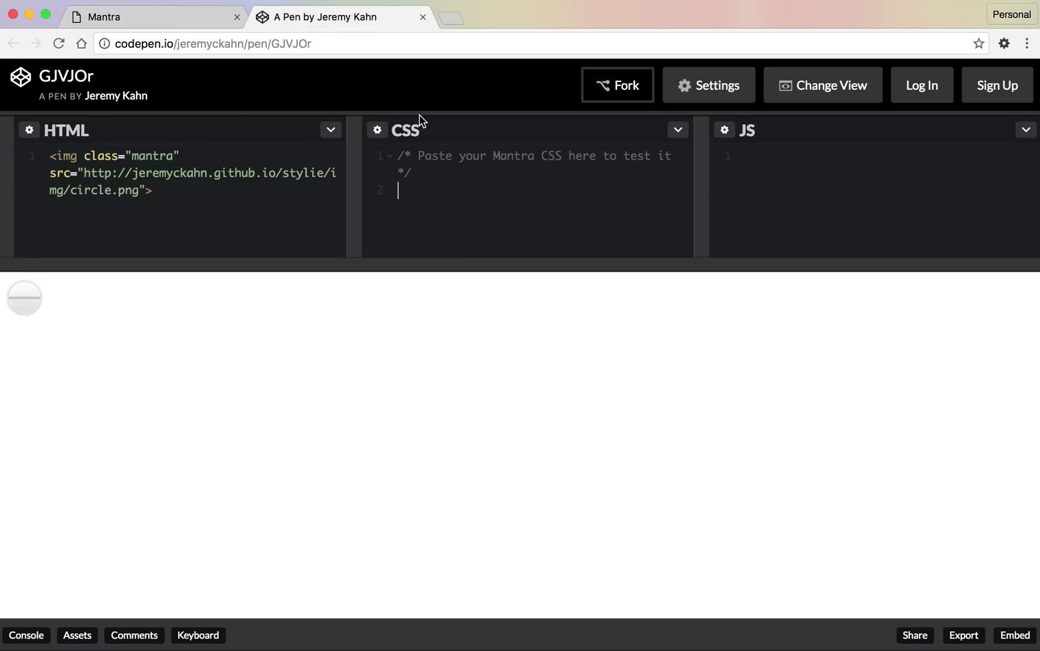
{"action": "key", "text": "super+v"}
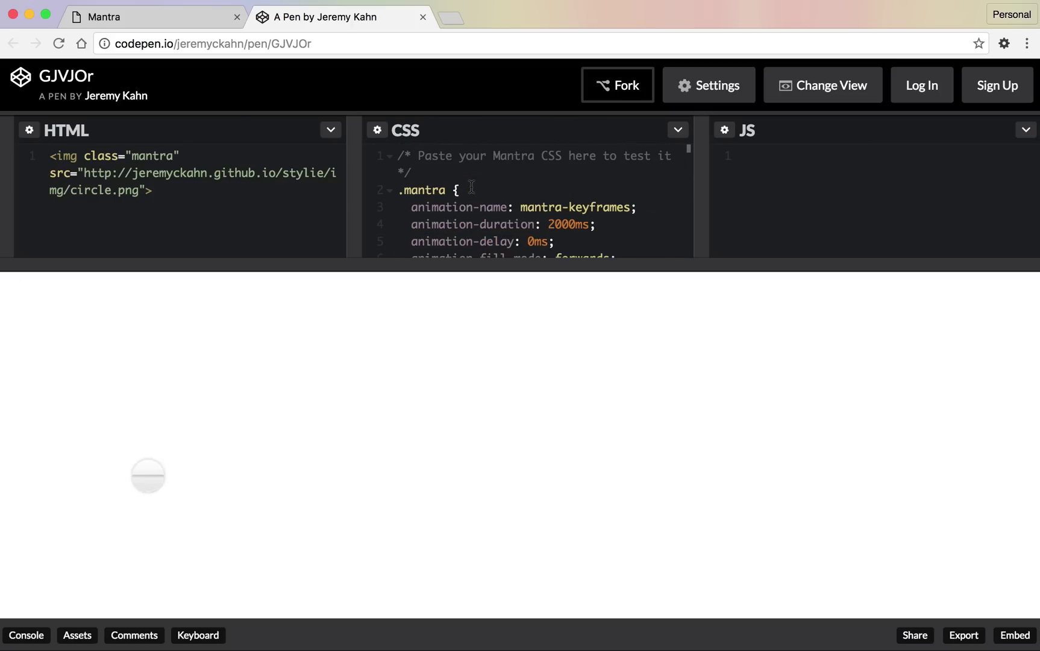
{"action": "left_click", "coordinate": [151, 21]}
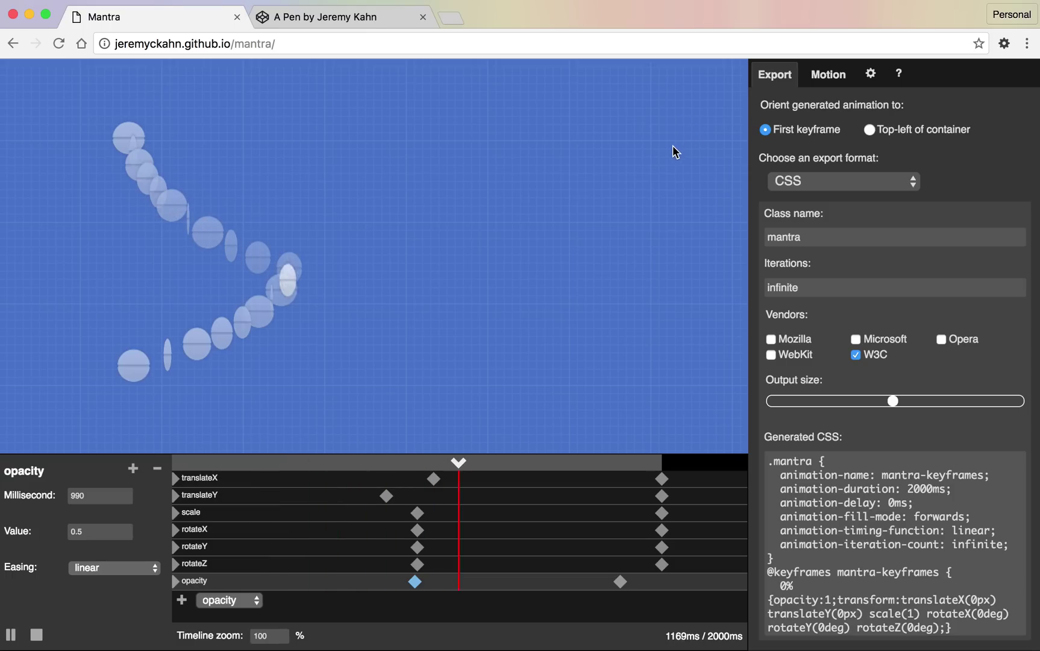
Step: From the ? panel, skim the how-to-use Mantra guide and dismiss it with Esc
{"action": "left_click", "coordinate": [898, 76]}
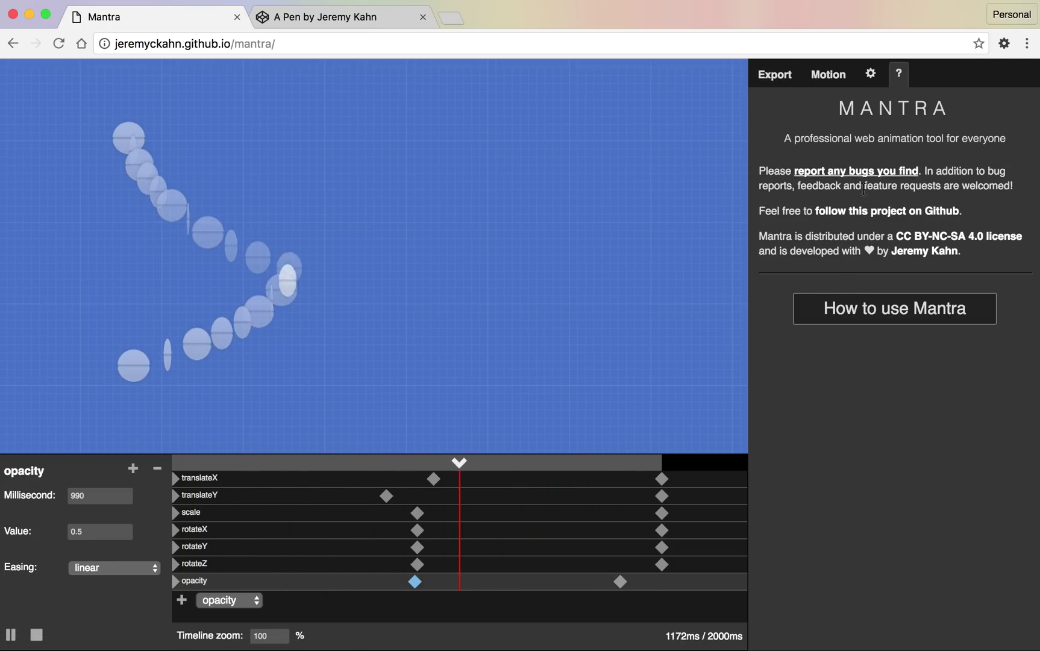
{"action": "left_click", "coordinate": [864, 314]}
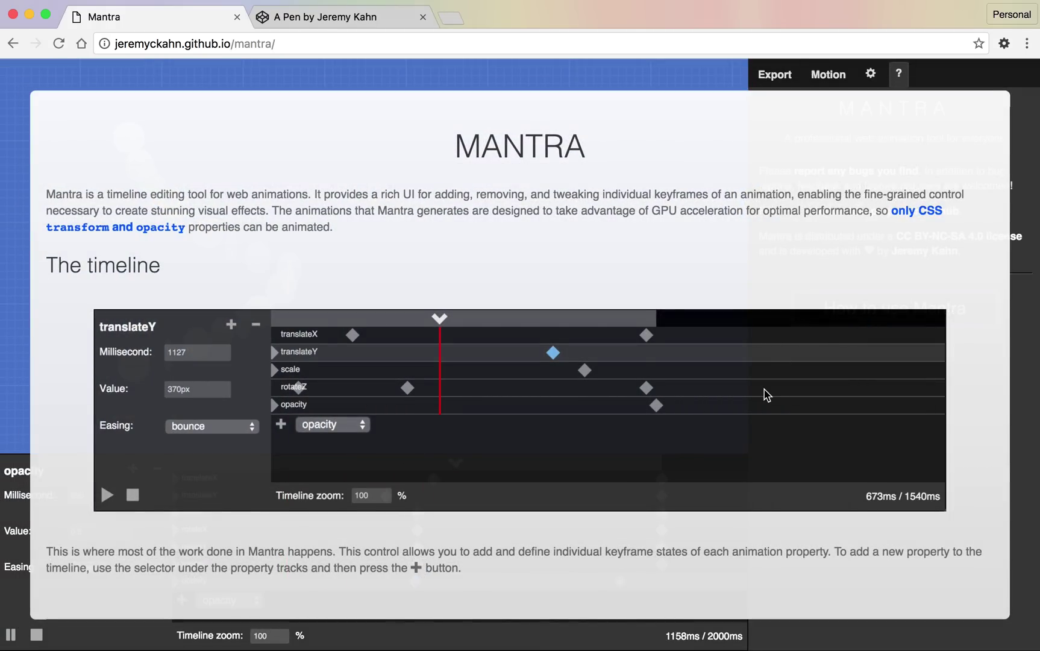
{"action": "scroll", "coordinate": [765, 395], "scroll_direction": "down", "scroll_amount": 20}
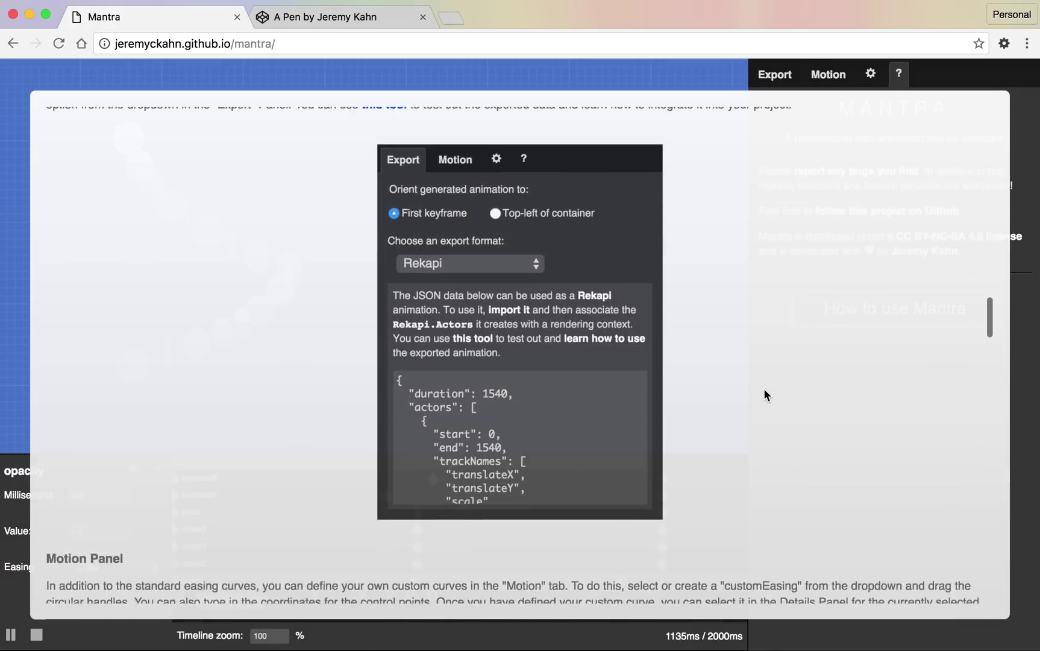
{"action": "scroll", "coordinate": [764, 390], "scroll_direction": "down", "scroll_amount": 5}
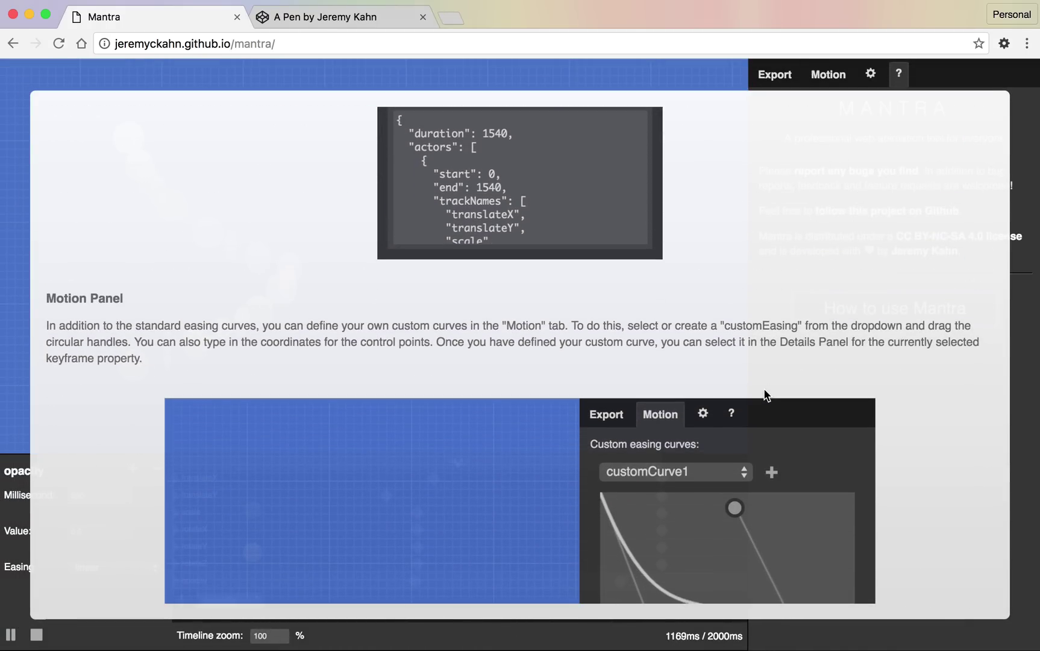
{"action": "key", "text": "Escape"}
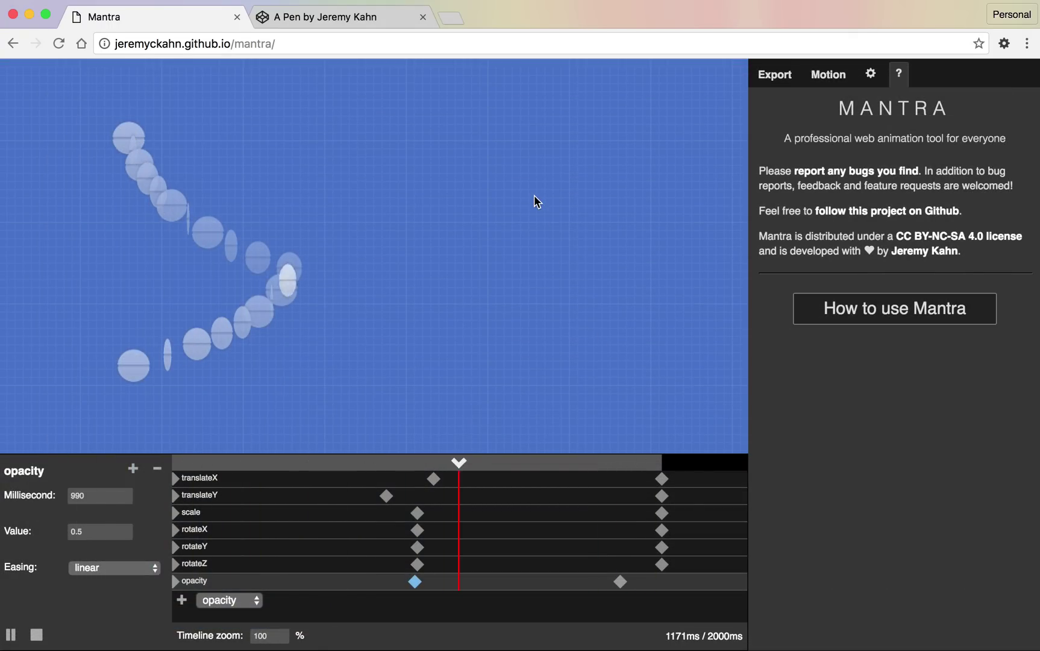